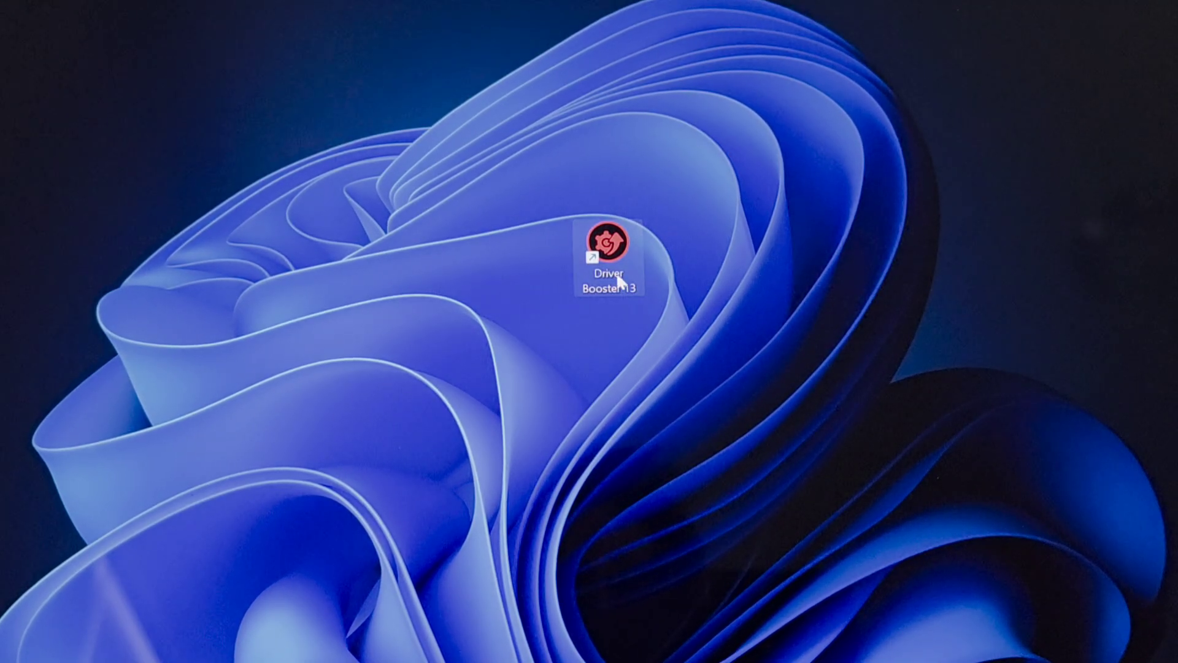
Launch Driver Booster 13 and bring up the Activate Now PRO panel.
{"action": "double_click", "coordinate": [611, 249]}
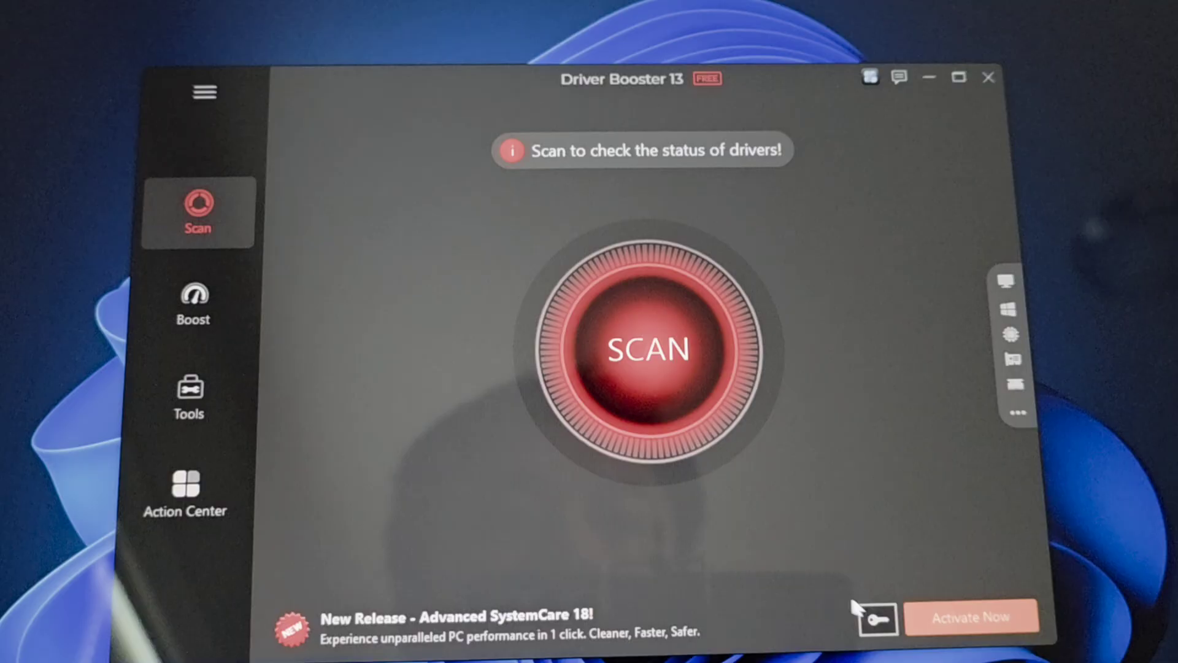
{"action": "left_click", "coordinate": [966, 617]}
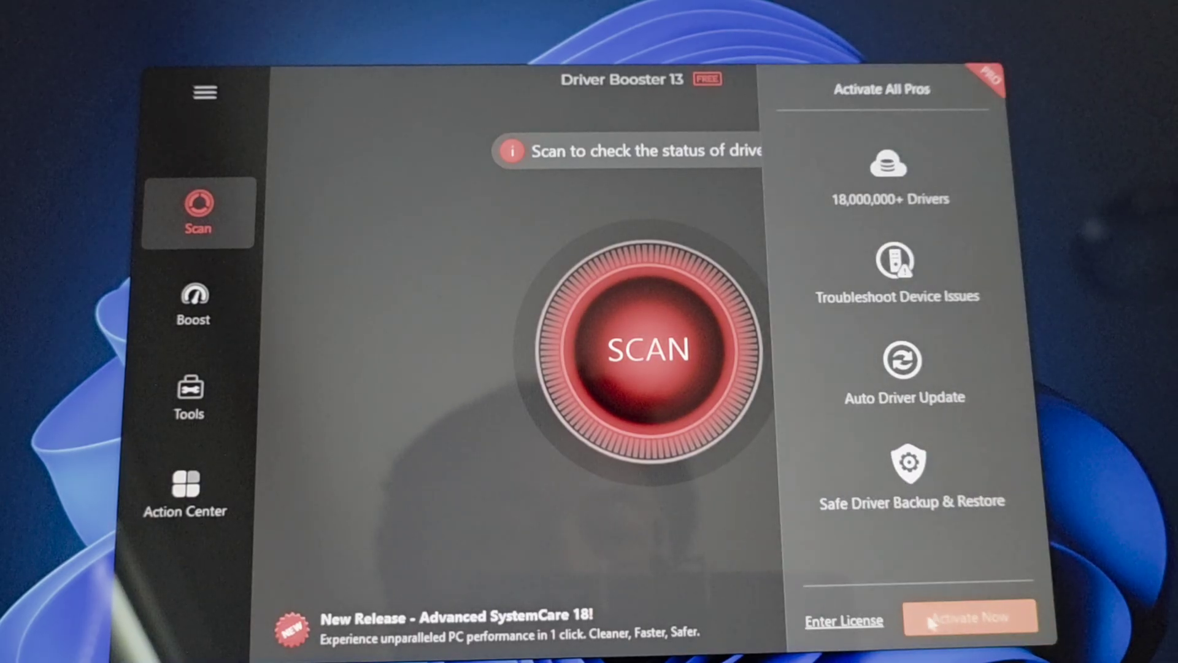
{"action": "left_click", "coordinate": [844, 621]}
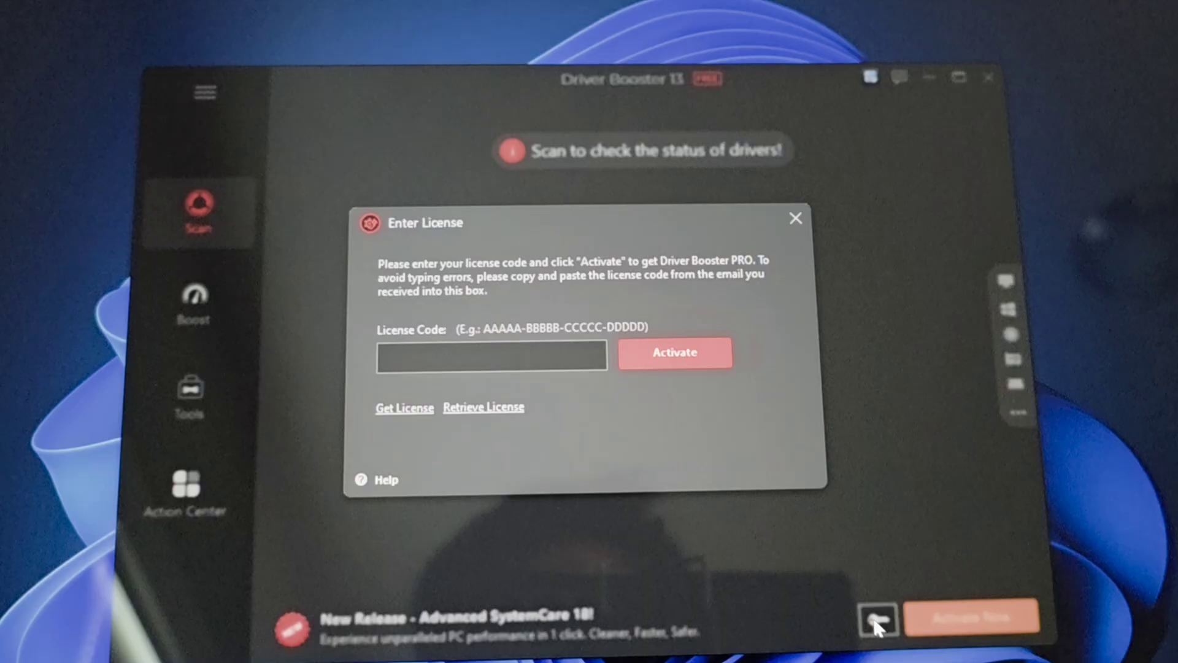
{"action": "left_click", "coordinate": [440, 359]}
{"action": "key", "text": "ctrl+v"}
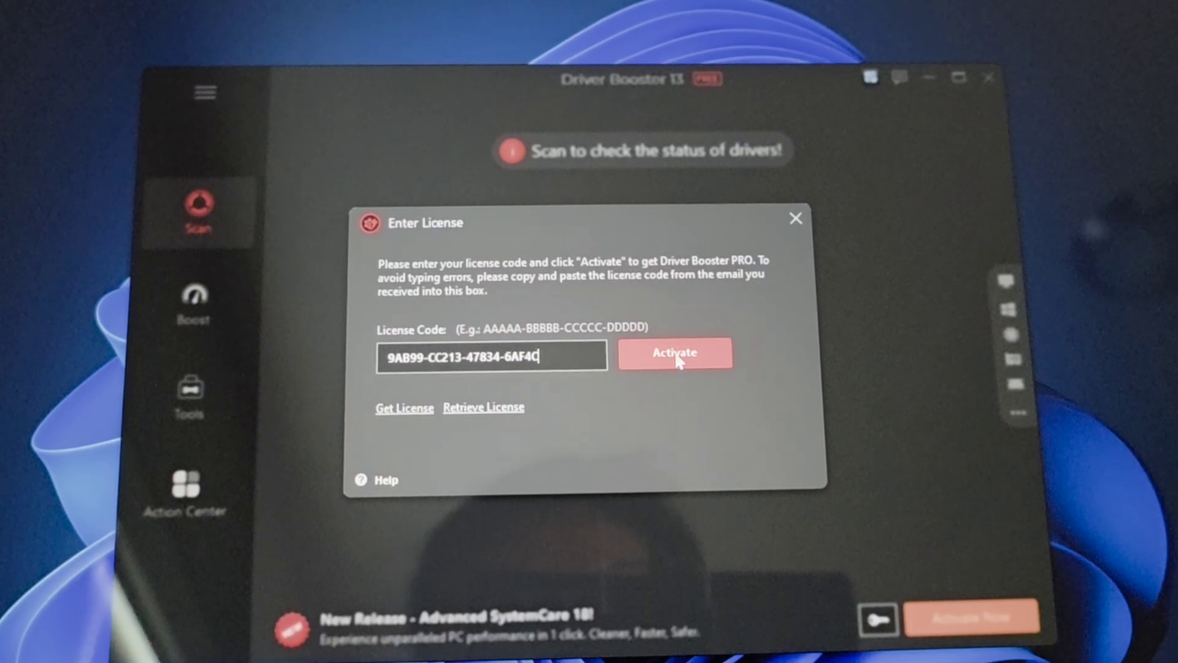
{"action": "left_click", "coordinate": [678, 358]}
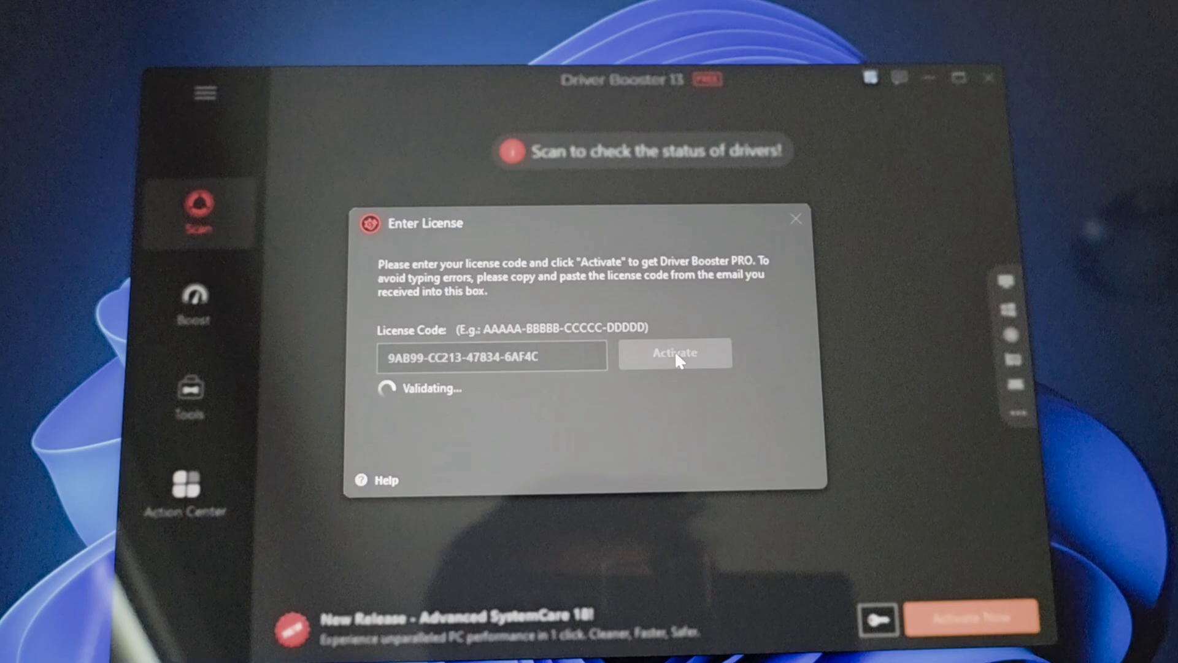